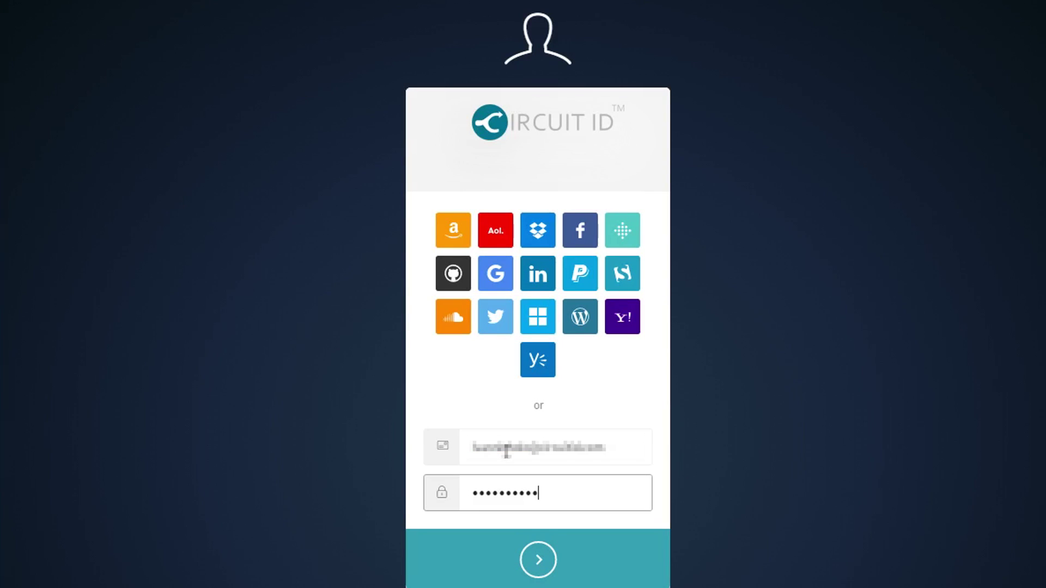
Sign in to Circuit ID with the account email and password to reach the admin dashboard.
left_click(542, 559)
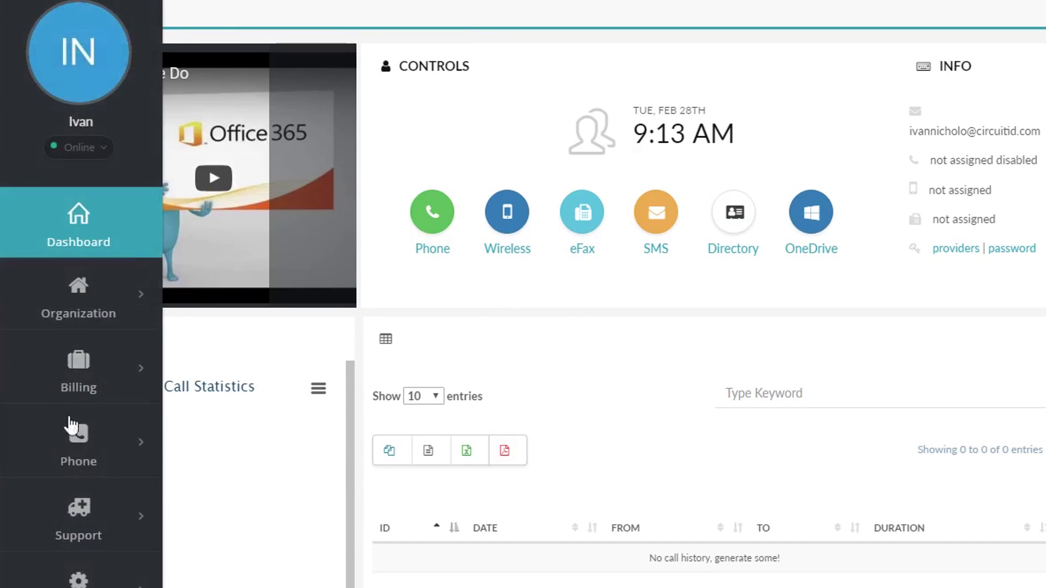
Open the Numbers list from the sidebar's Phone section.
left_click(140, 455)
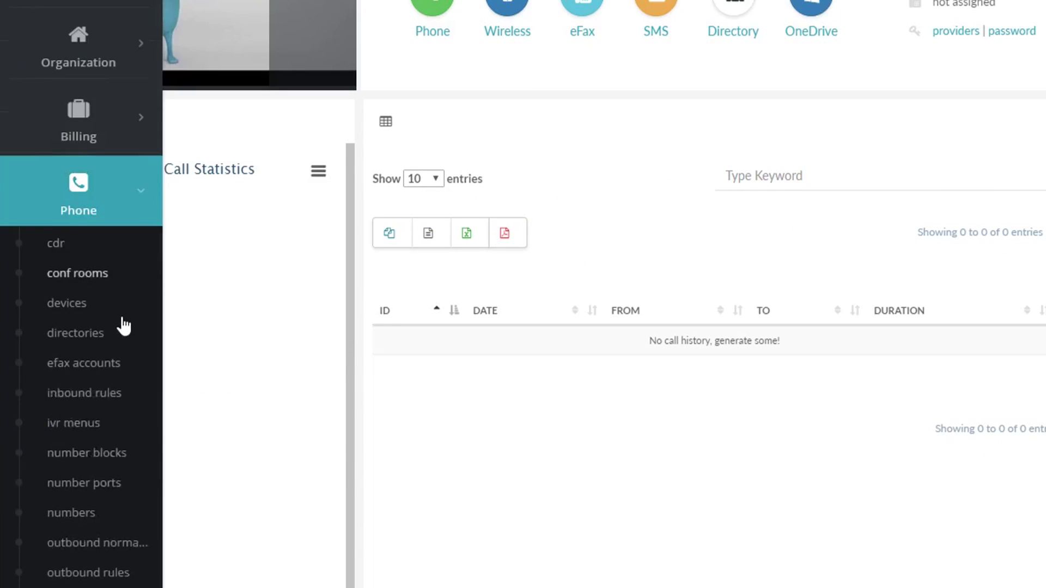
scroll(115, 327, "down", 3)
left_click(71, 150)
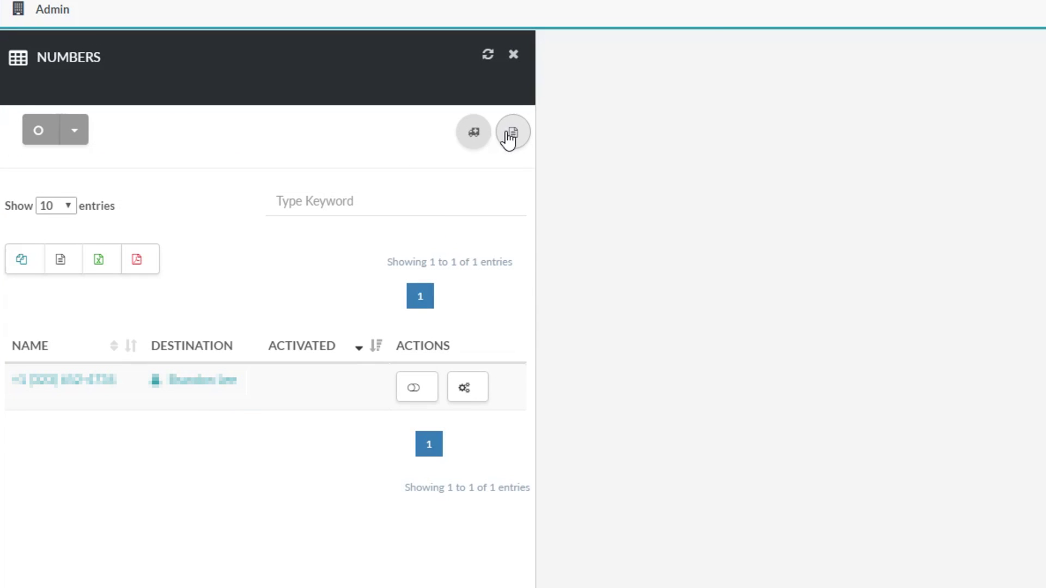
left_click(510, 134)
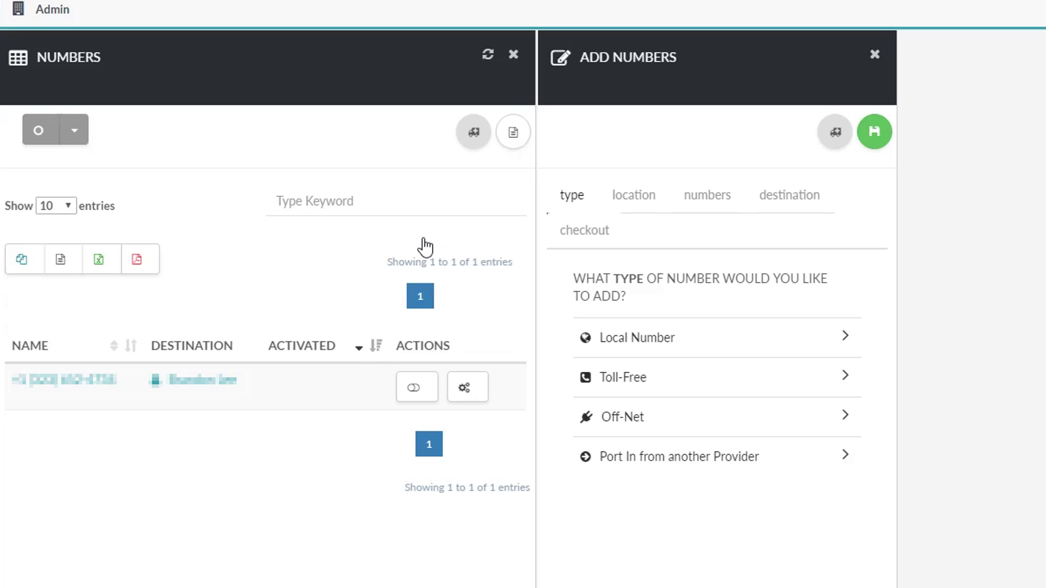
left_click(845, 423)
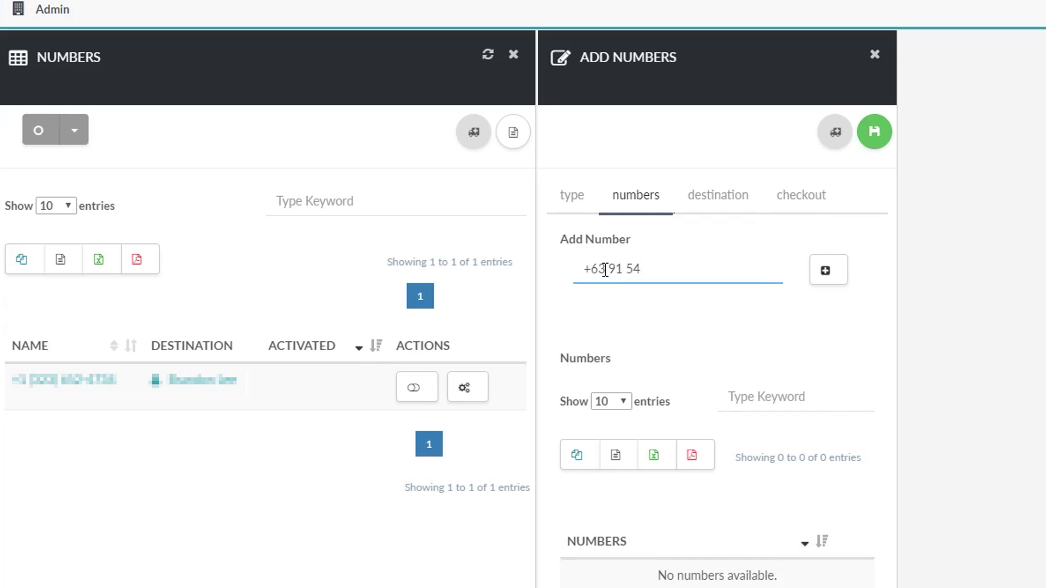
type("61")
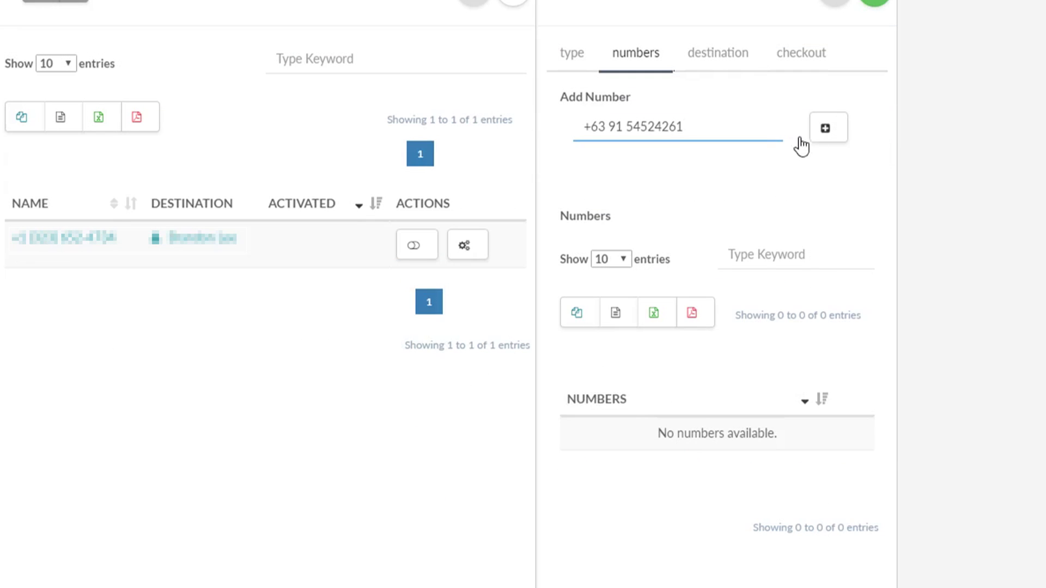
left_click(824, 125)
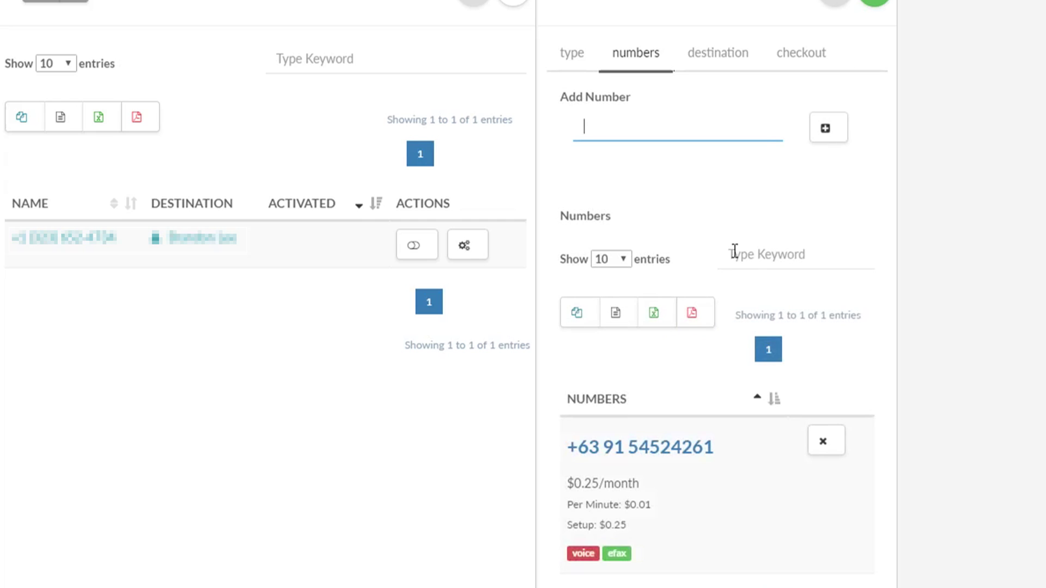
Set the new number's destination type to phone and enter the destination number.
left_click(705, 55)
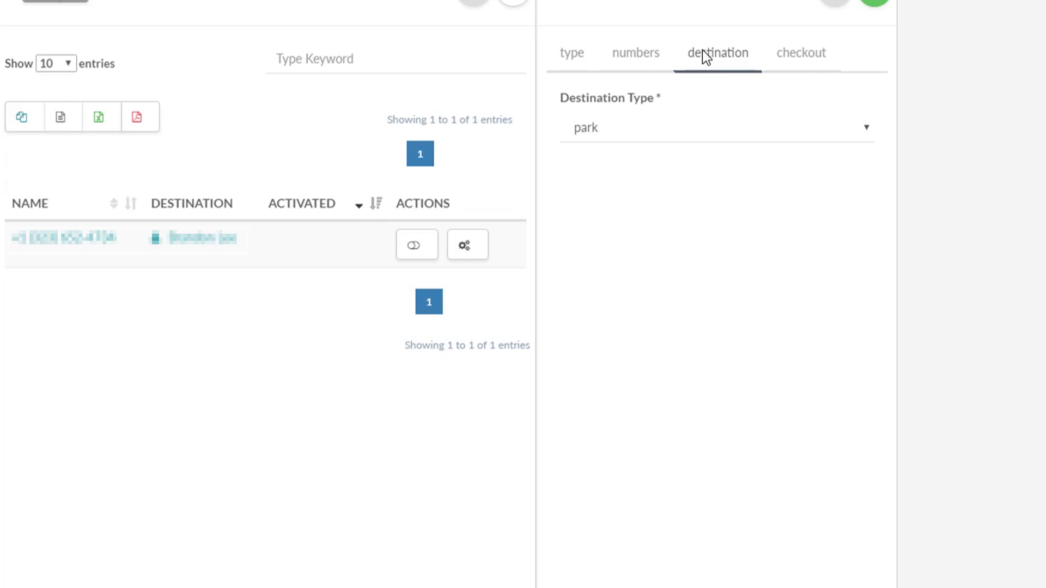
left_click(867, 127)
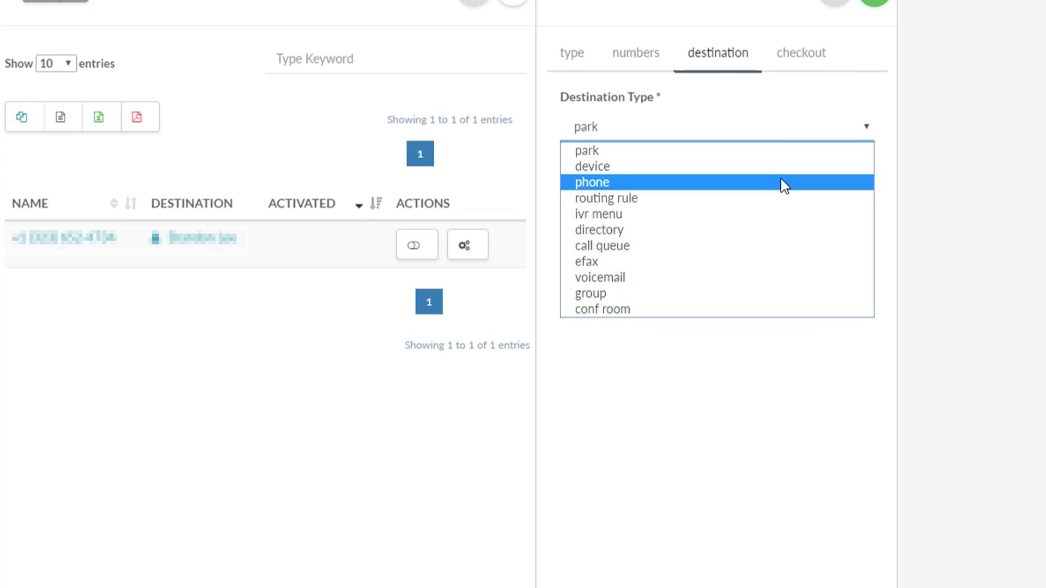
left_click(781, 183)
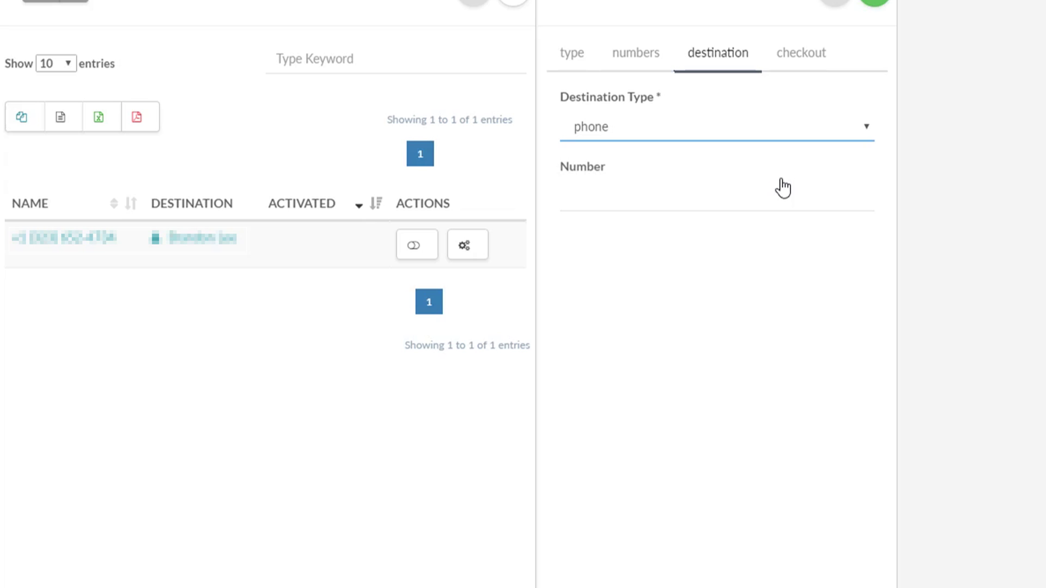
left_click(679, 193)
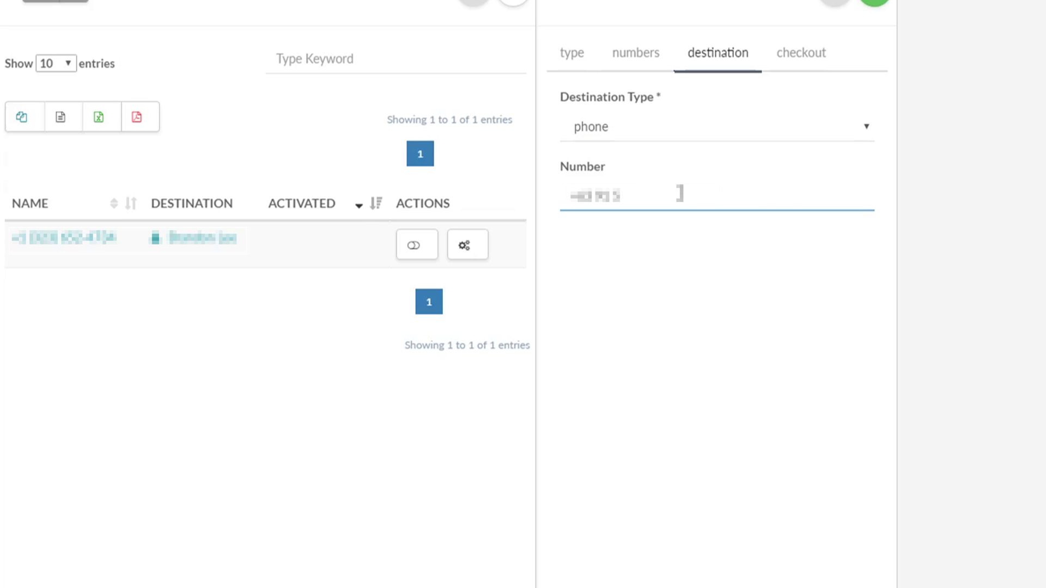
Choose account credit as the payment type at checkout.
key("Return")
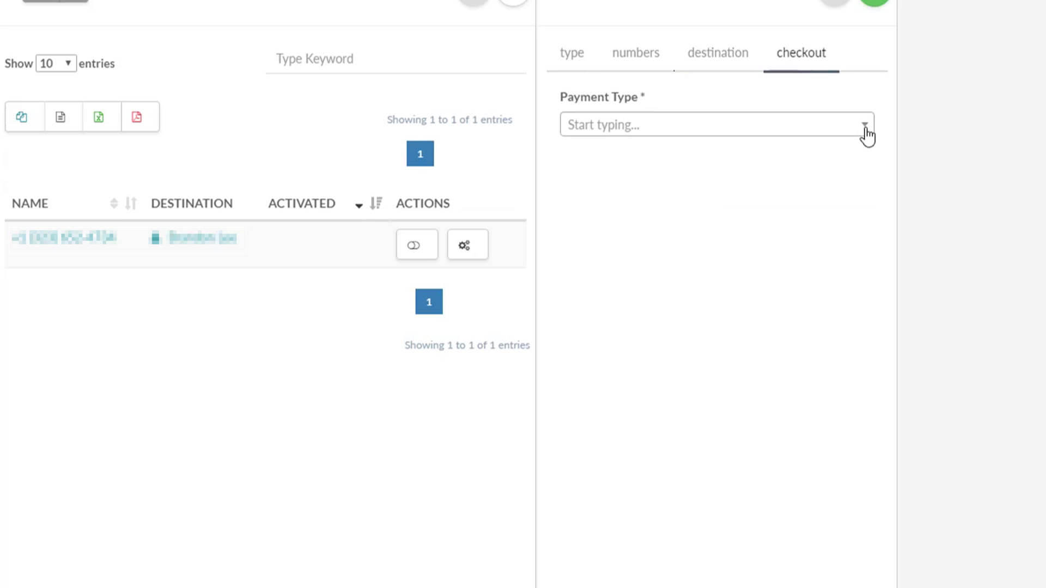
left_click(864, 130)
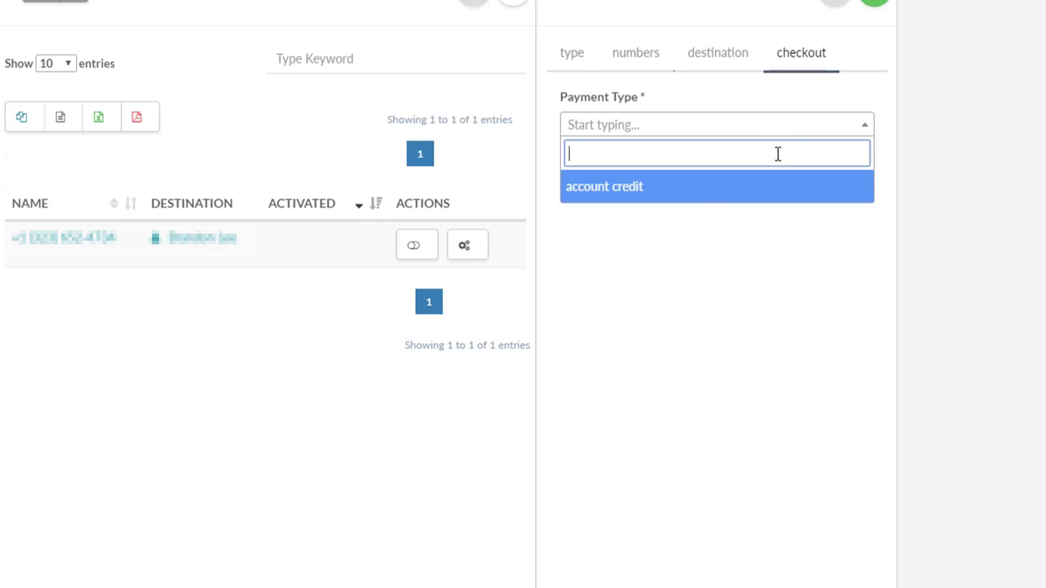
left_click(710, 196)
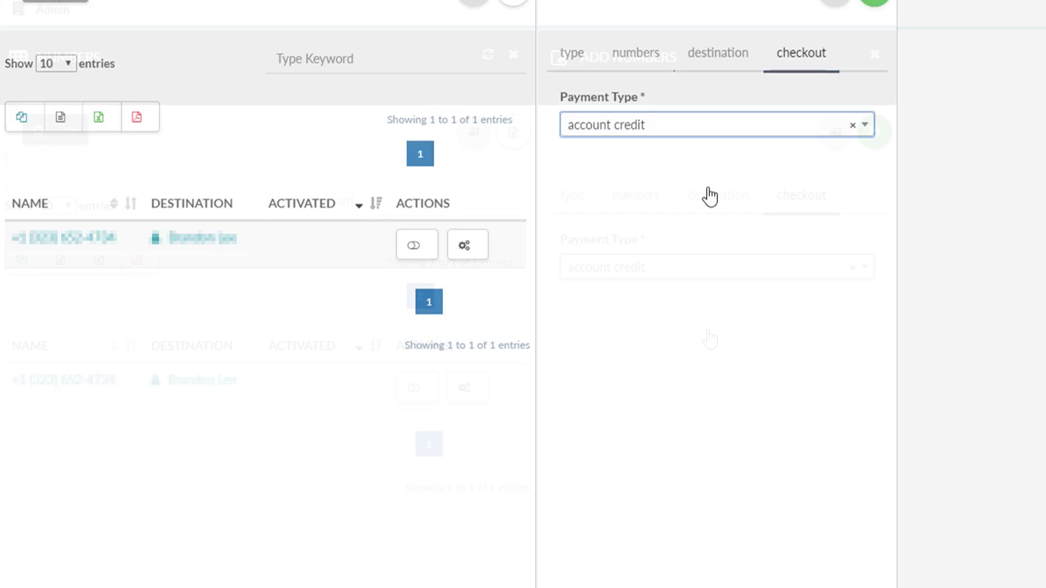